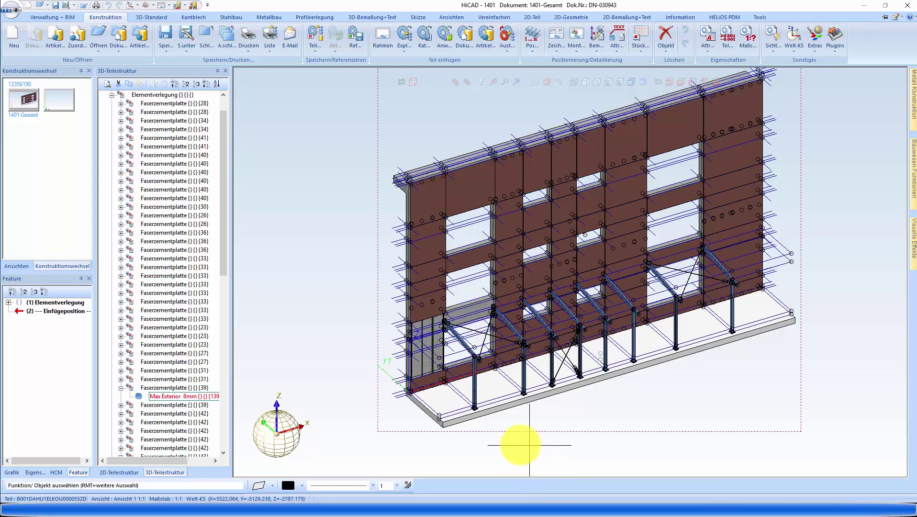
# Zoom in on the facade's bracketed steel columns
pyautogui.scroll(3, 484, 422)
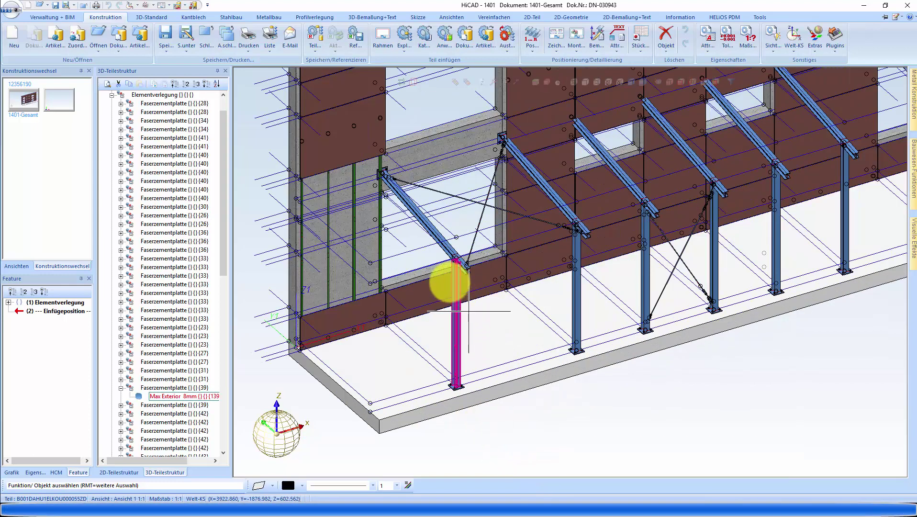
pyautogui.scroll(3, 446, 282)
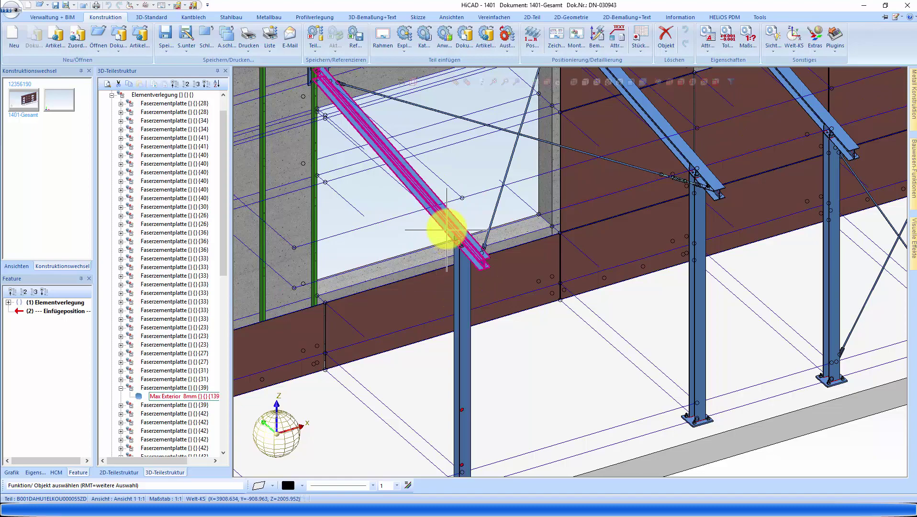
# Open the model's parts list in ReportManager and export the Mengenliste to Excel
pyautogui.click(671, 498)
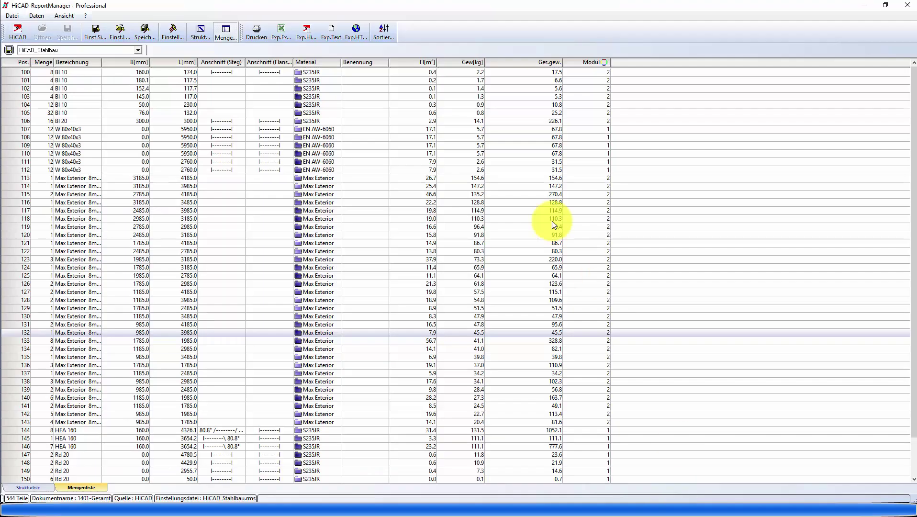
pyautogui.click(281, 36)
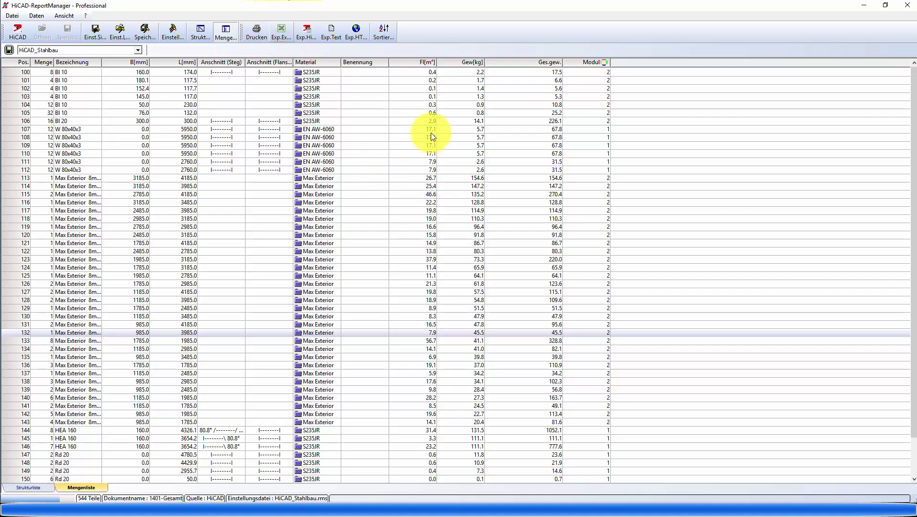
pyautogui.scroll(-1, 463, 248)
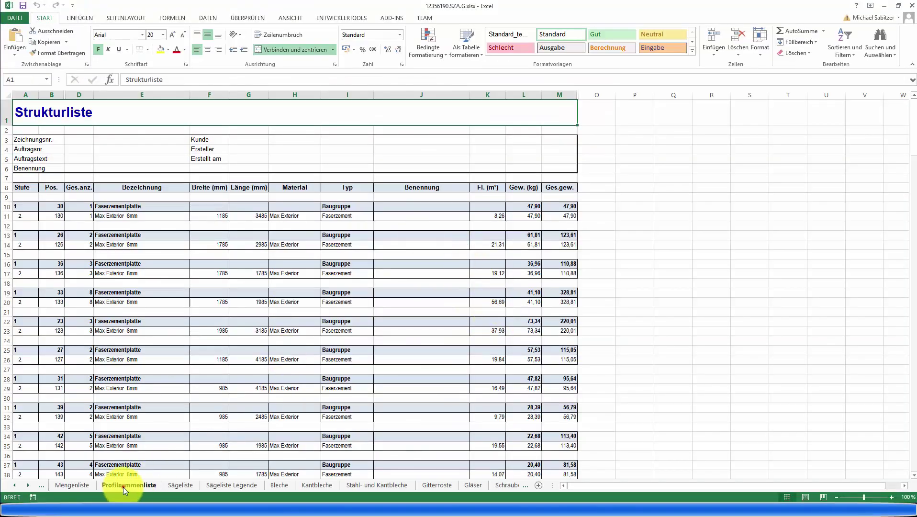
# Check the Profilsummenliste HEA 160 group, its bar quantity and the lengths in D11 and D13
pyautogui.click(123, 486)
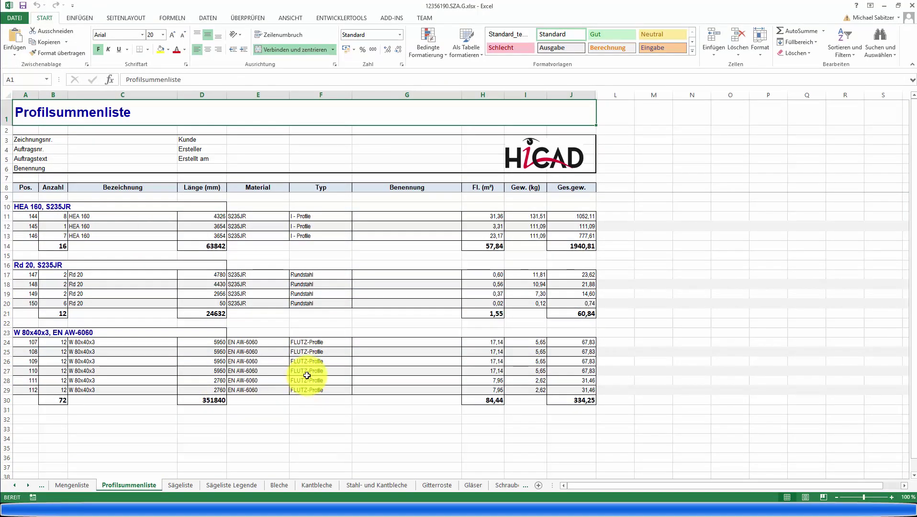
pyautogui.click(22, 207)
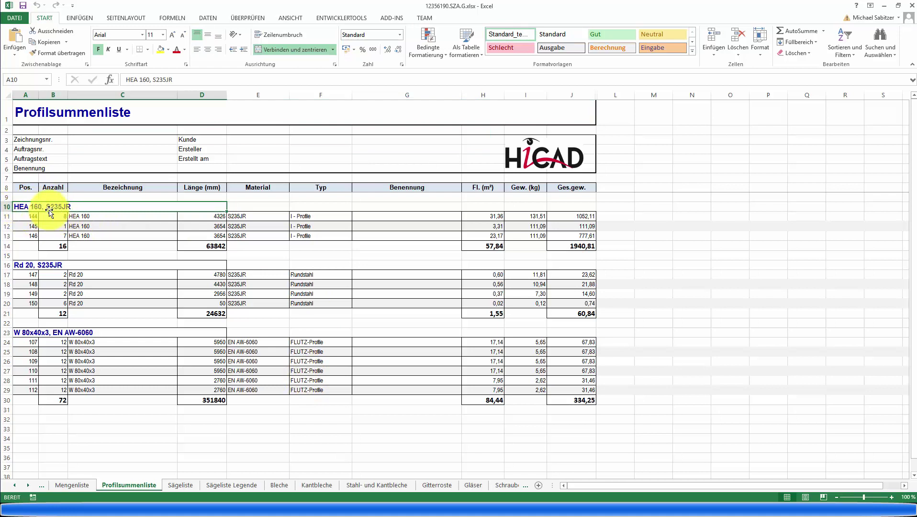
pyautogui.click(63, 216)
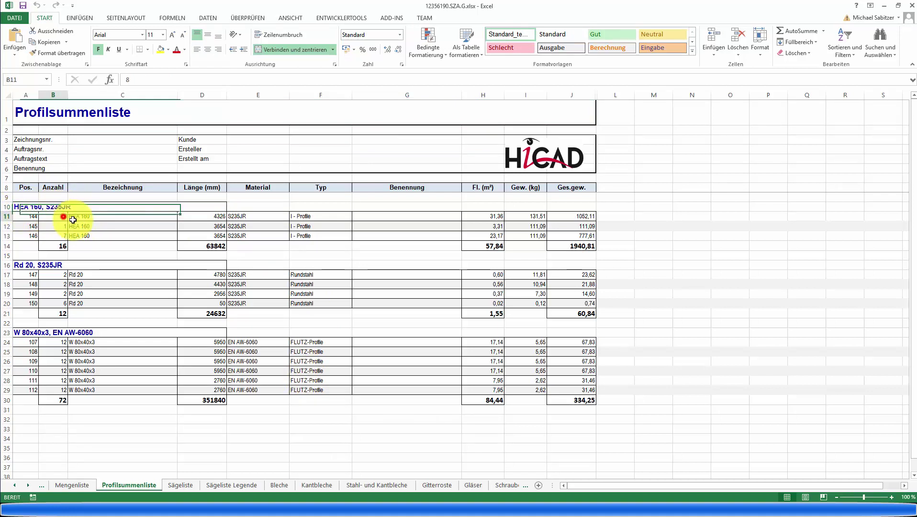
pyautogui.click(221, 226)
pyautogui.click(217, 232)
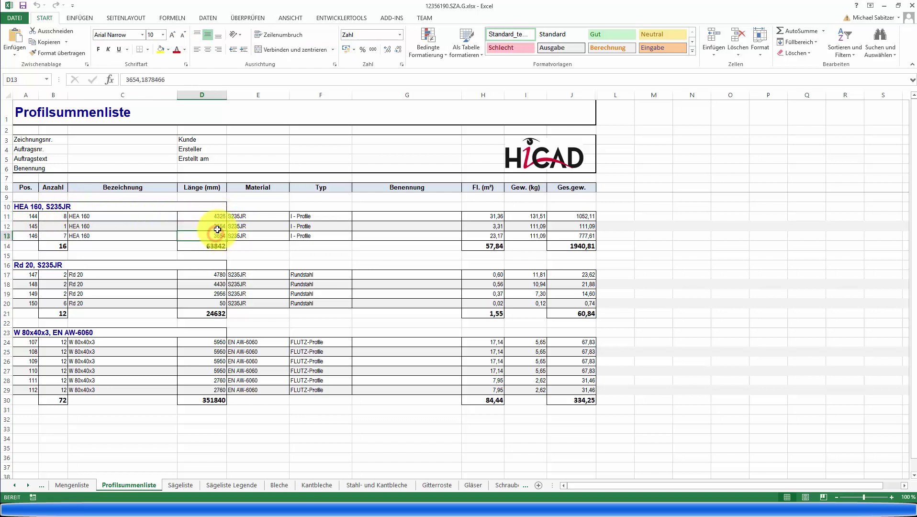
pyautogui.click(217, 228)
pyautogui.click(220, 218)
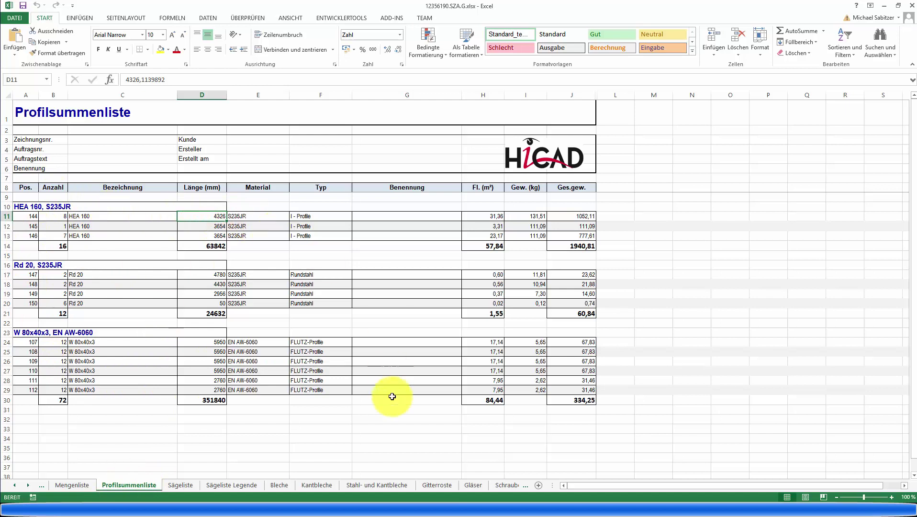
pyautogui.moveTo(552, 485)
pyautogui.mouseDown()
pyautogui.moveTo(725, 476)
pyautogui.moveTo(845, 482)
pyautogui.mouseUp()
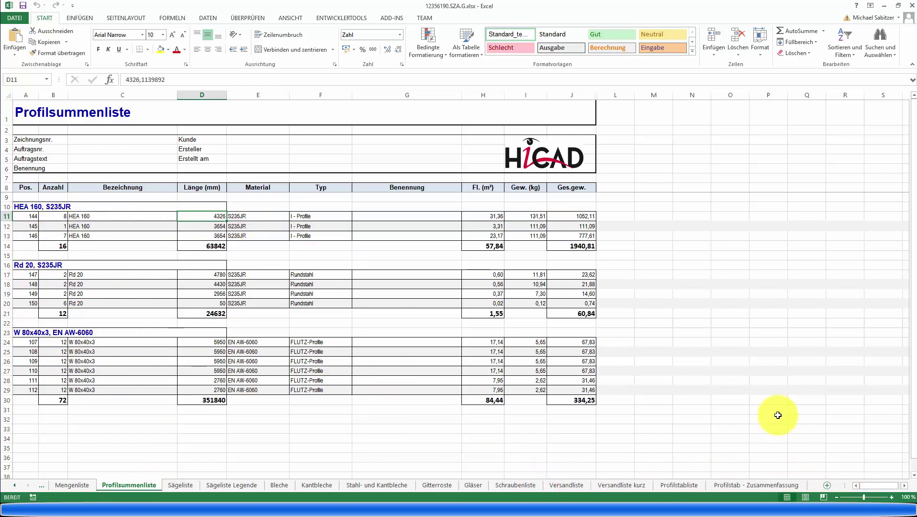
# Read the Profilstabliste figures: 16 x 6000 mm HEA 160 bars, 33,5 % waste, then Rd 20
pyautogui.click(673, 486)
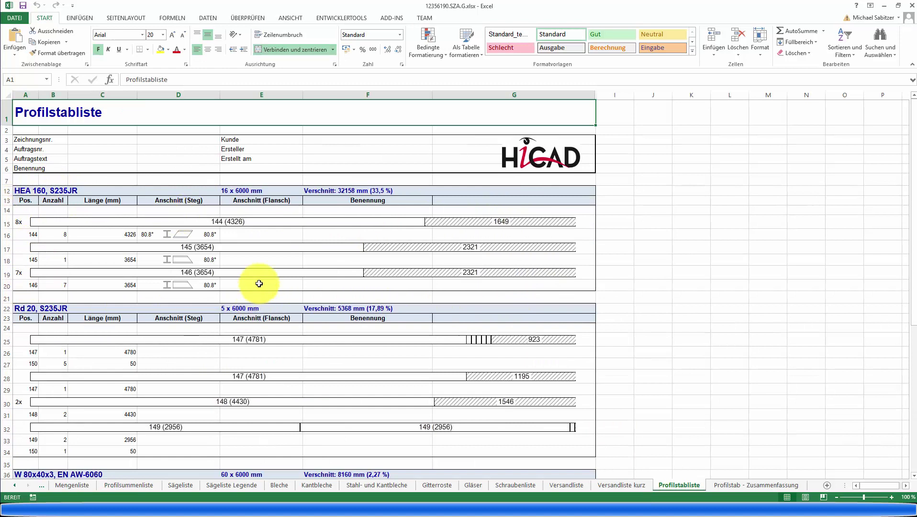
pyautogui.click(225, 190)
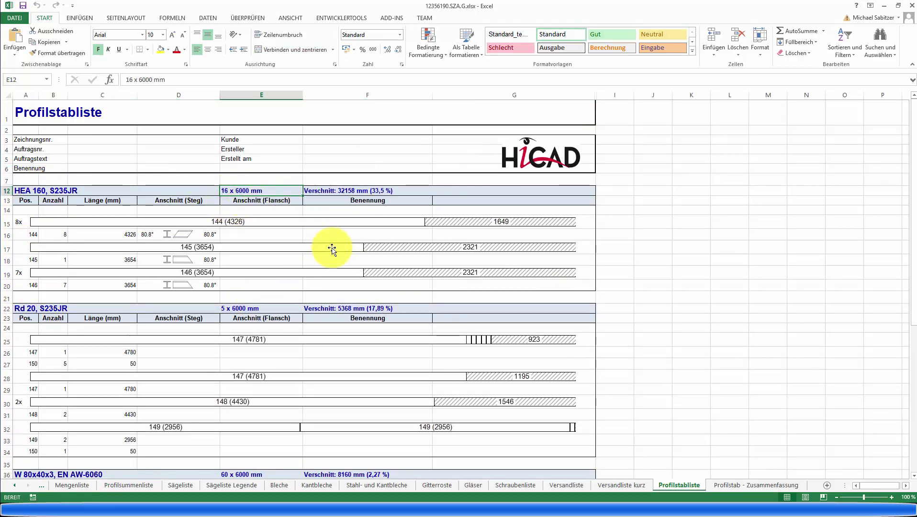
pyautogui.click(381, 190)
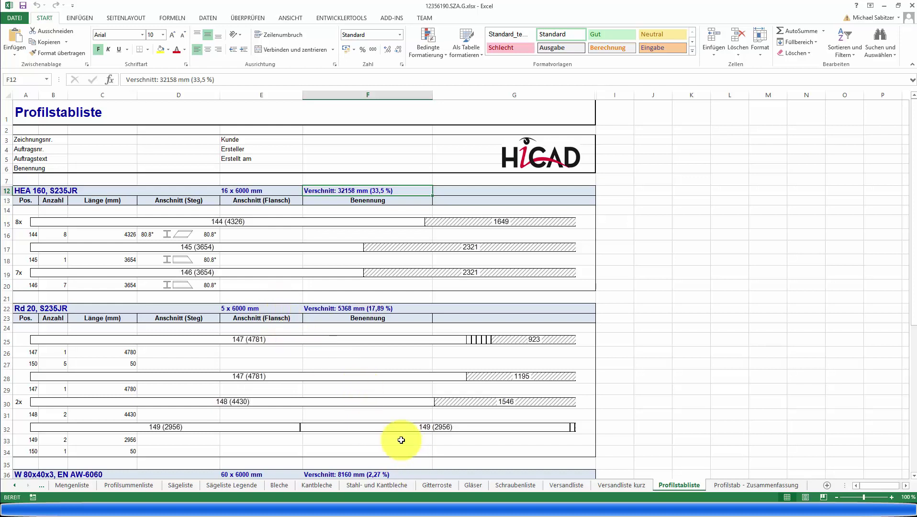
pyautogui.click(21, 308)
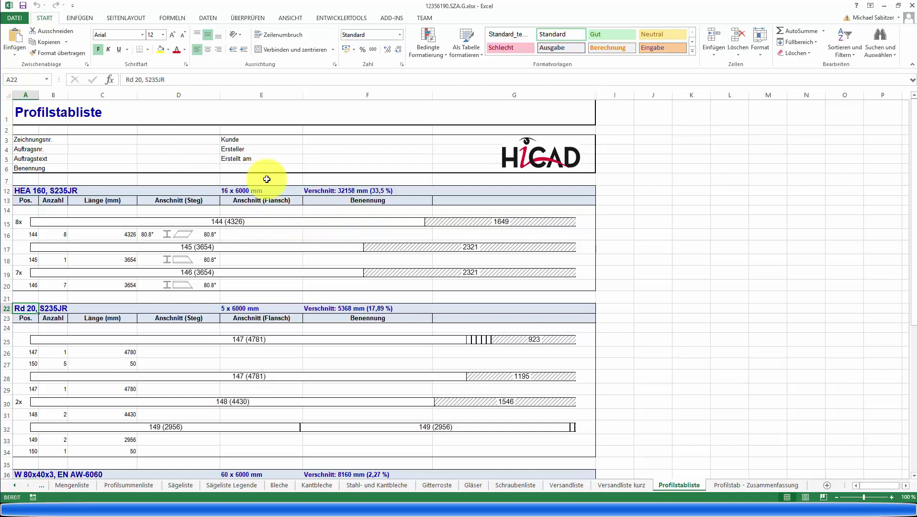
# Close the exported workbook unsaved and open HiCAD_Stahlbau.DE.2201.0.xlsx from the sys folder
pyautogui.click(908, 9)
pyautogui.click(454, 268)
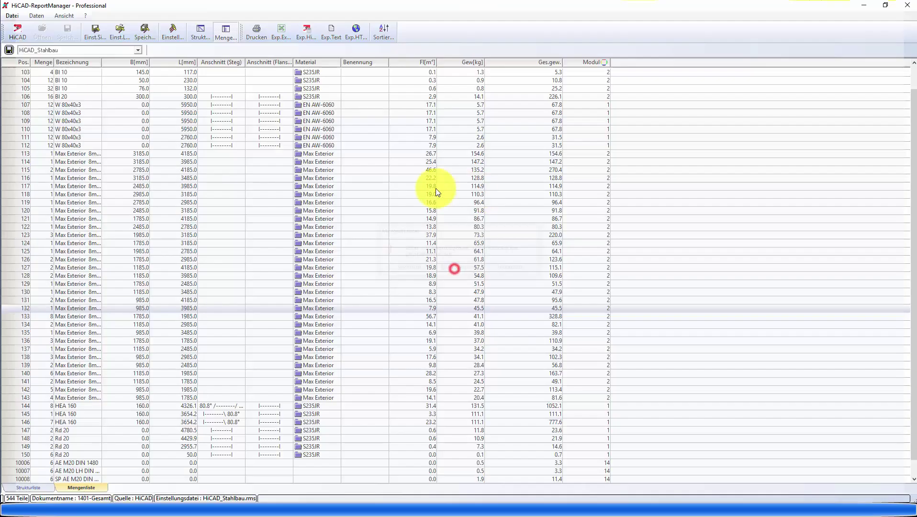
pyautogui.click(413, 508)
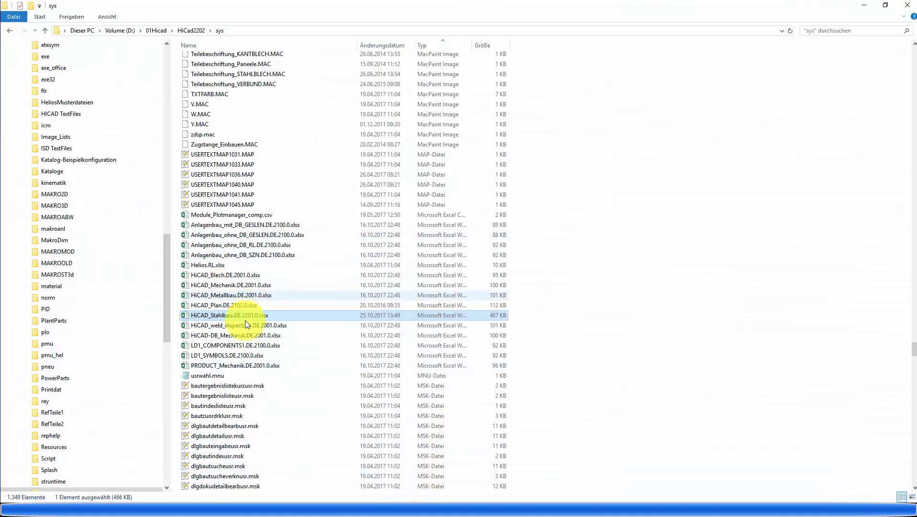
pyautogui.click(213, 316)
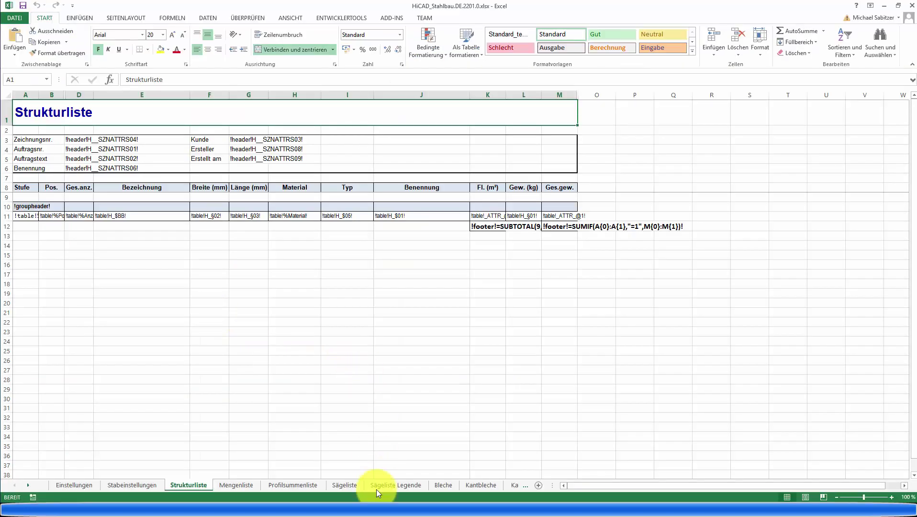
# On the Stabeinstellungen sheet, start row 5 with HEA 160, S235JR and 12000 mm stock length
pyautogui.click(126, 484)
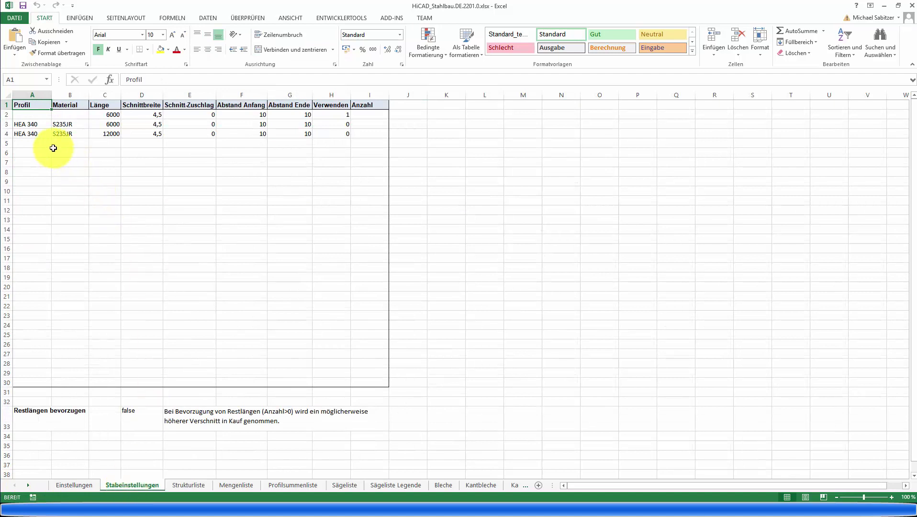
pyautogui.click(30, 144)
pyautogui.write('HEA 340')
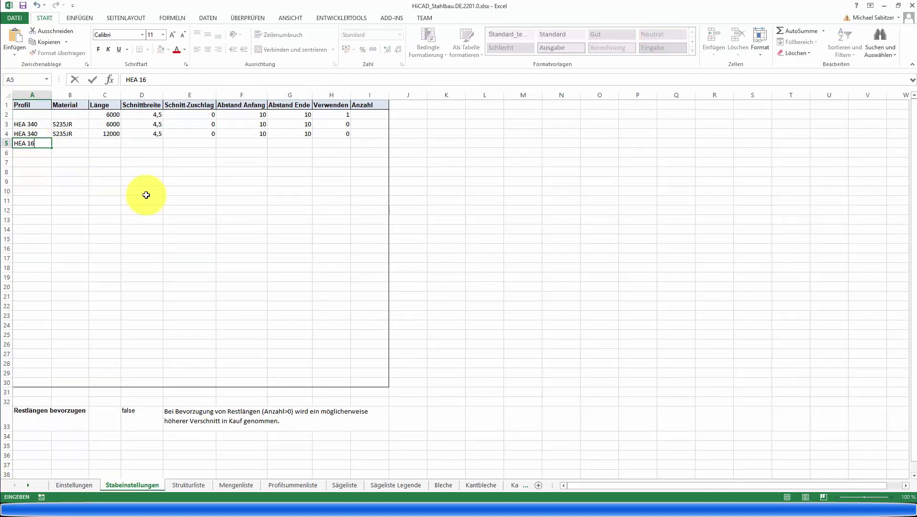
pyautogui.press('Tab')
pyautogui.write('S235JR')
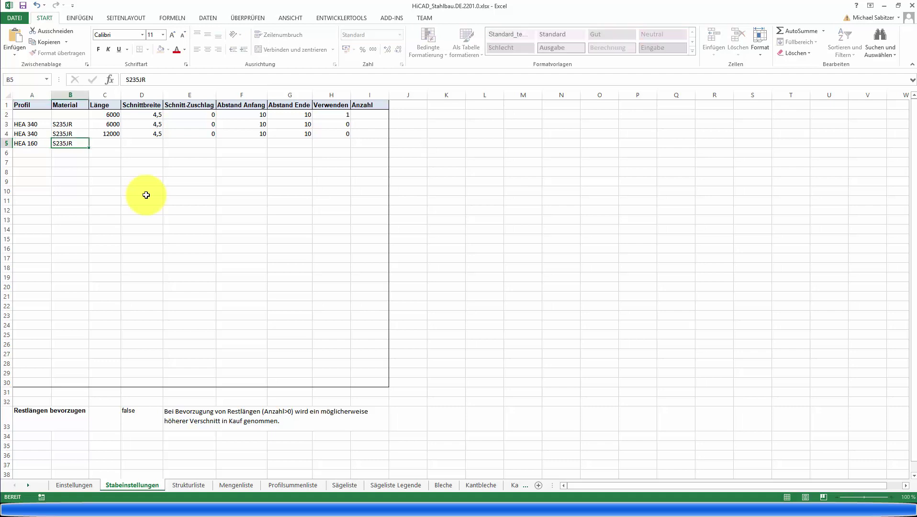
pyautogui.press('Tab')
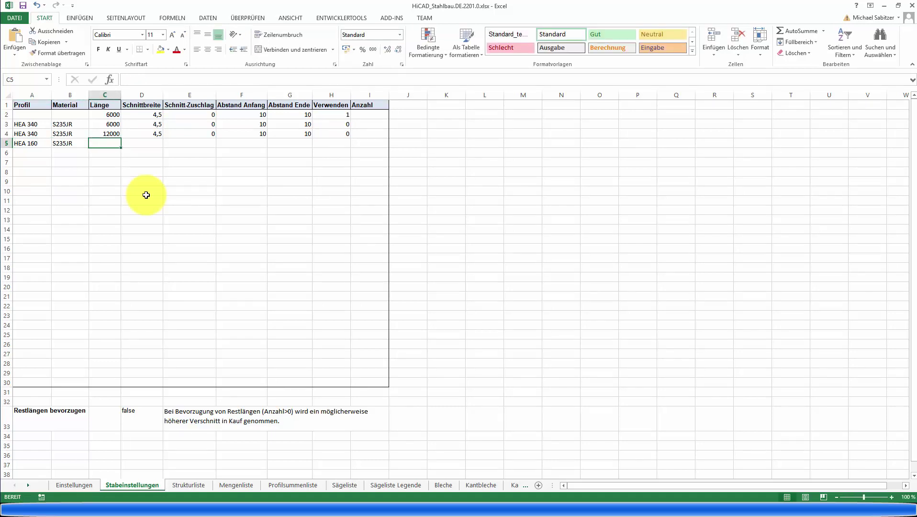
pyautogui.write('12000')
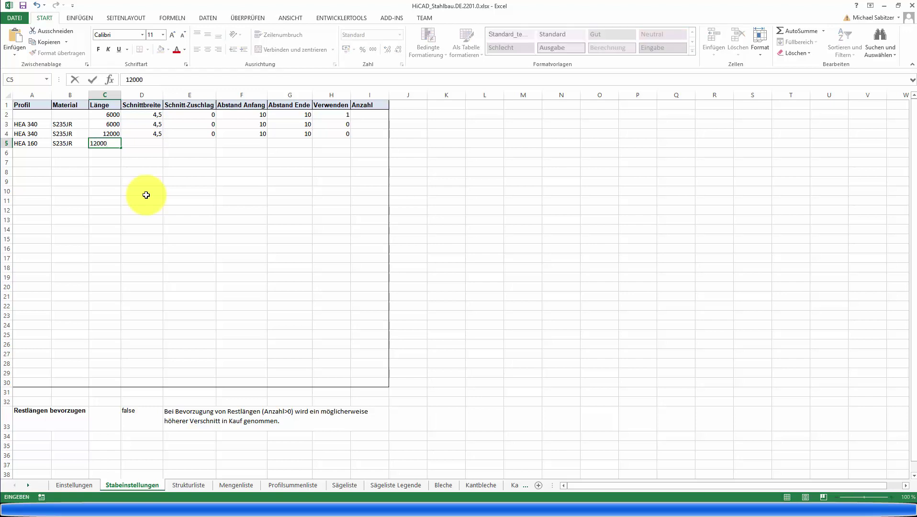
pyautogui.press('Tab')
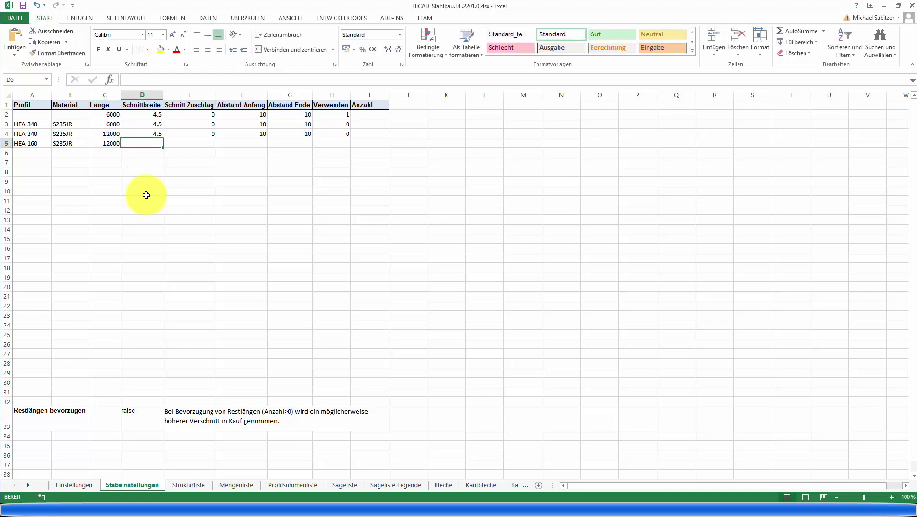
# Complete the HEA 160 row: 4,5 cut width, 0 allowance, 50 mm start/end distances, enabled
pyautogui.write('4,5')
pyautogui.press('Tab')
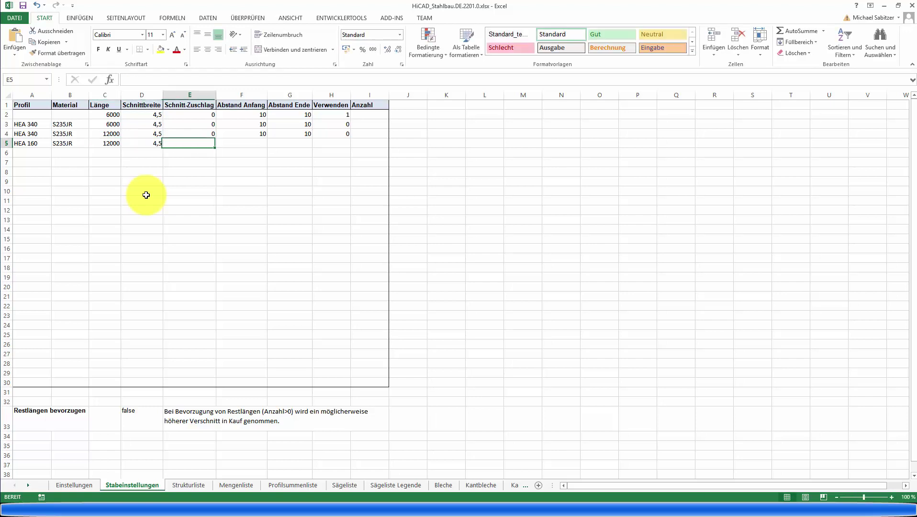
pyautogui.write('0')
pyautogui.press('Tab')
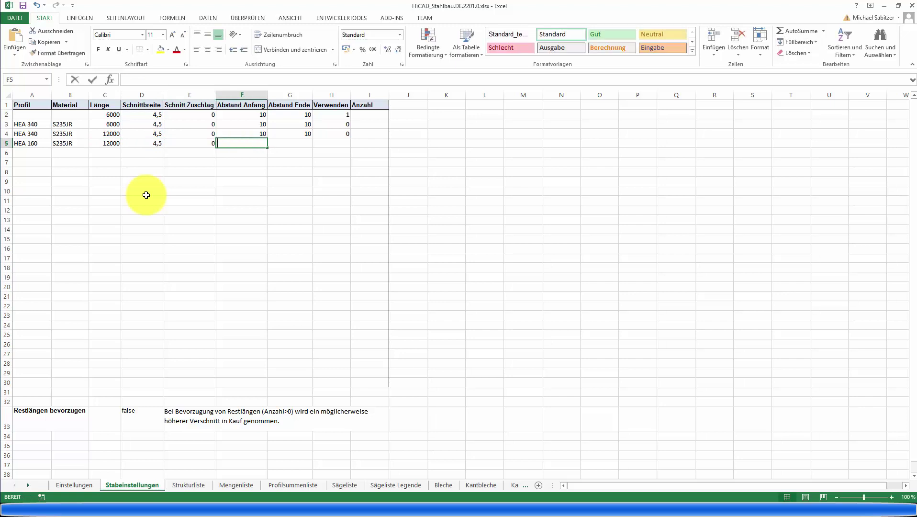
pyautogui.write('10')
pyautogui.press('Tab')
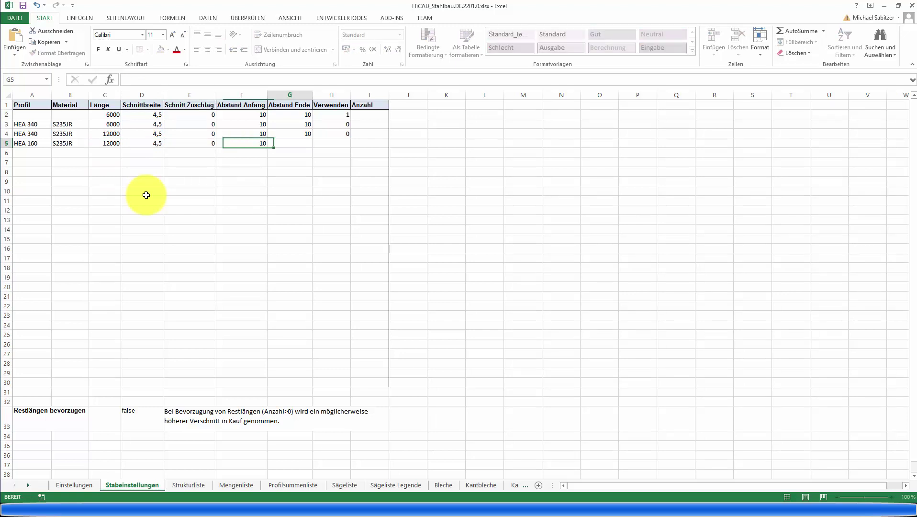
pyautogui.hotkey('shift', 'Tab')
pyautogui.write('0')
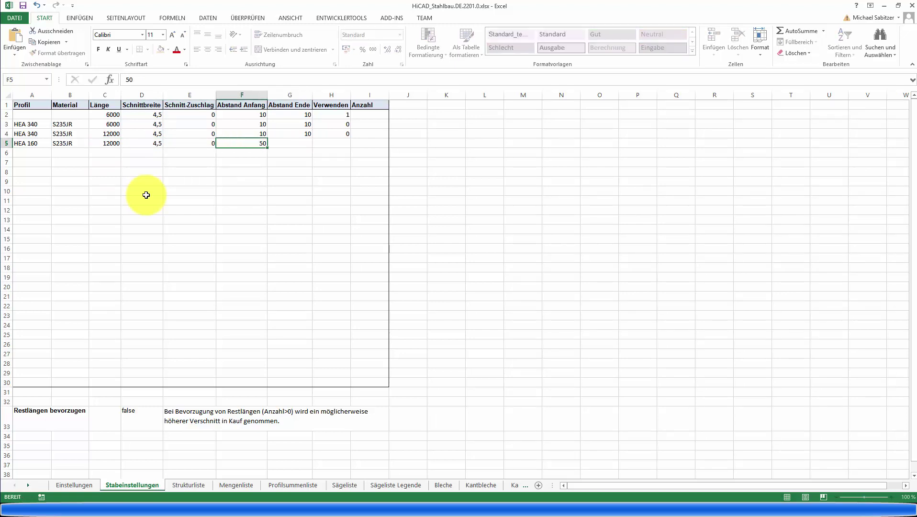
pyautogui.press('Tab')
pyautogui.write('50')
pyautogui.press('Tab')
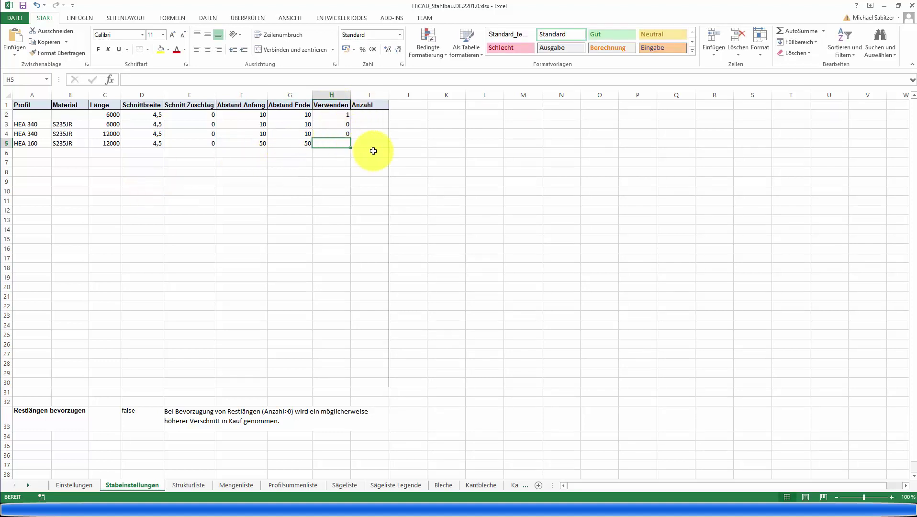
pyautogui.write('1')
pyautogui.press('Return')
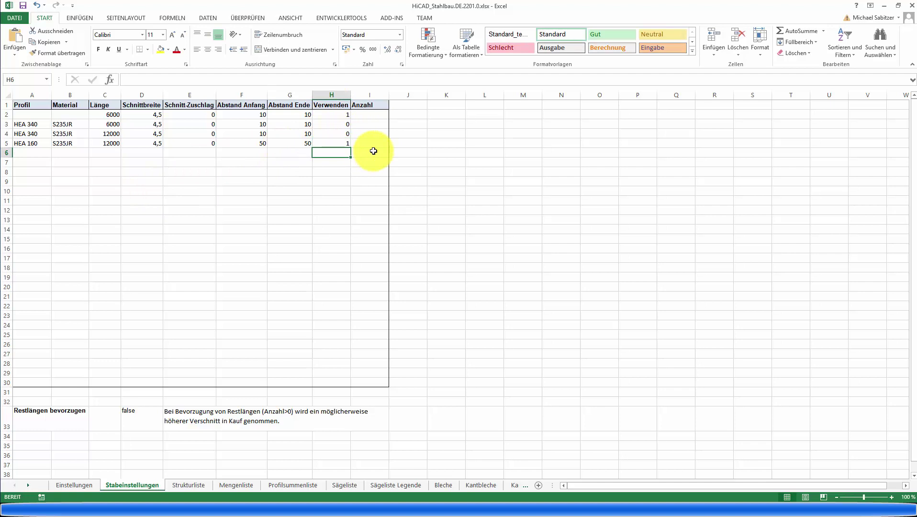
pyautogui.click(6, 143)
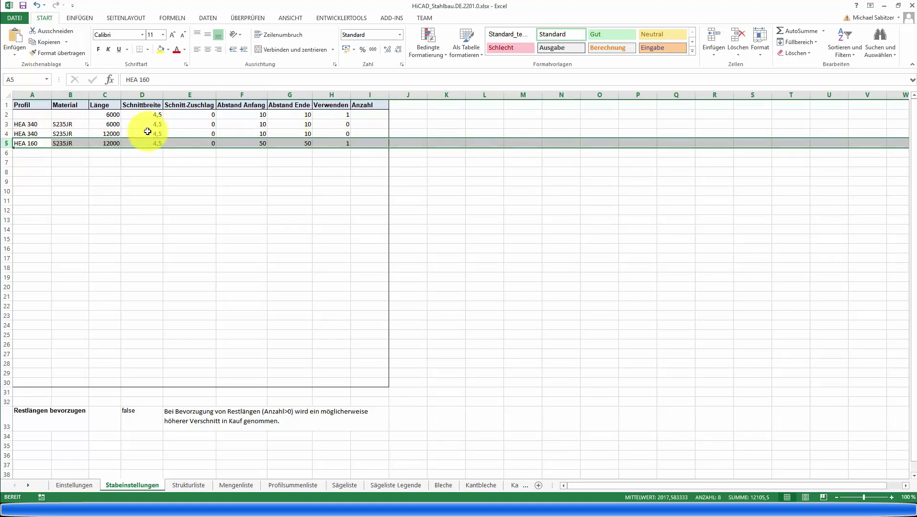
pyautogui.click(37, 124)
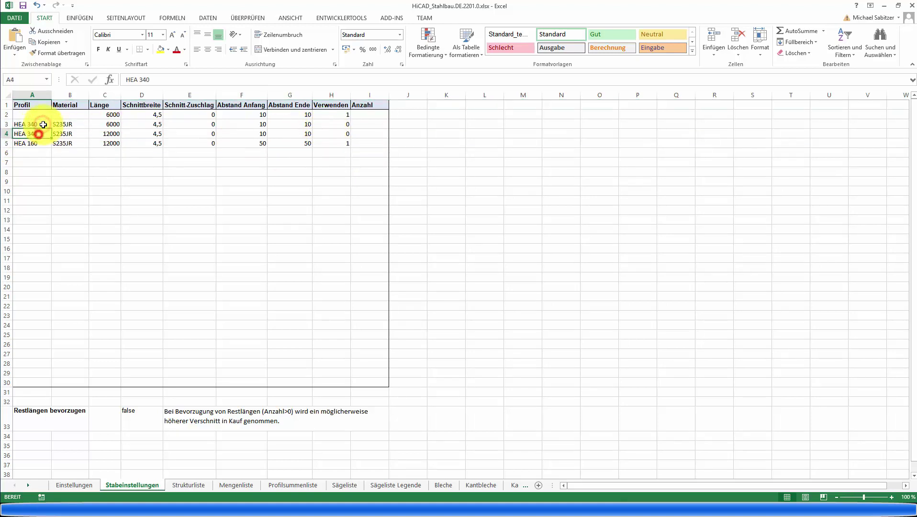
# Set Verwenden to 0 for both HEA 340 stock rows in H3 and H4
pyautogui.click(341, 124)
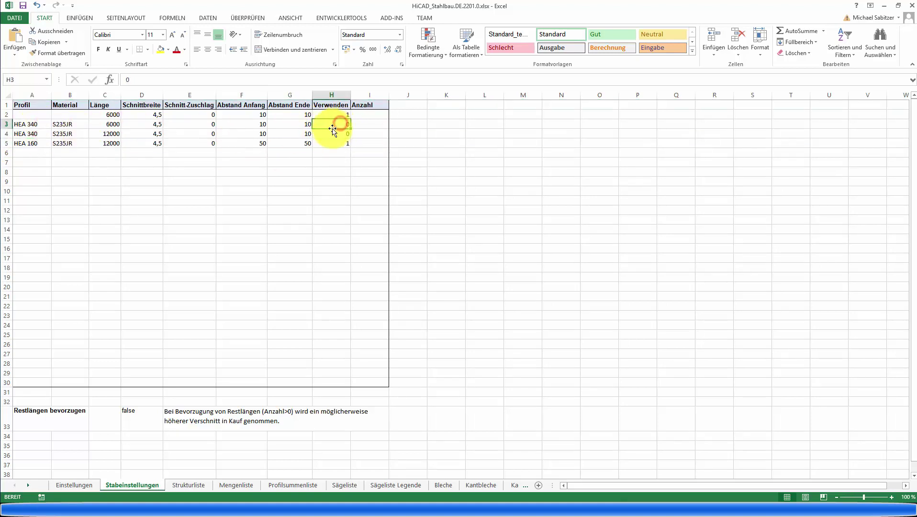
pyautogui.write('1')
pyautogui.press('Return')
pyautogui.write('1')
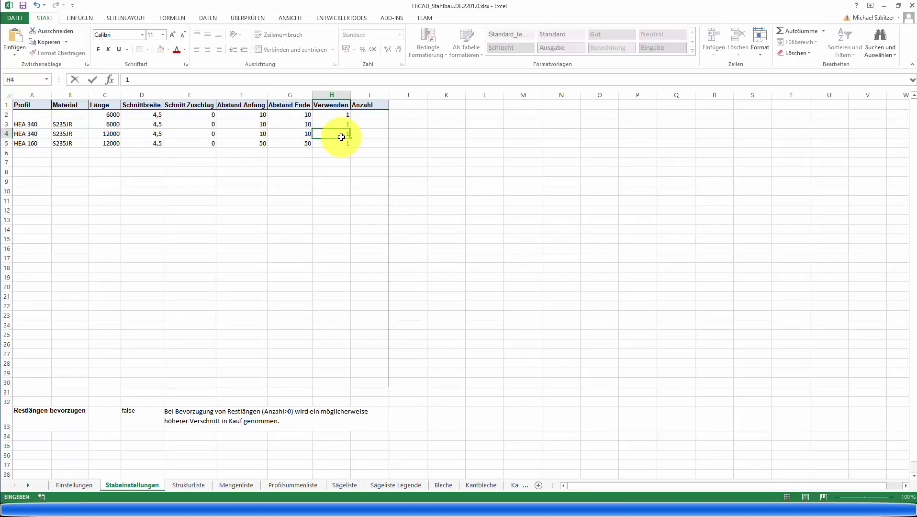
pyautogui.press('Return')
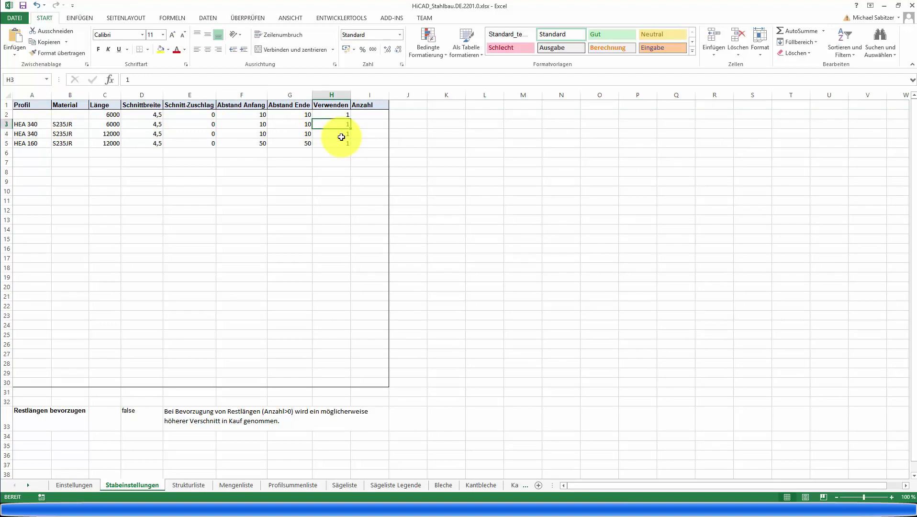
pyautogui.write('0')
pyautogui.press('Return')
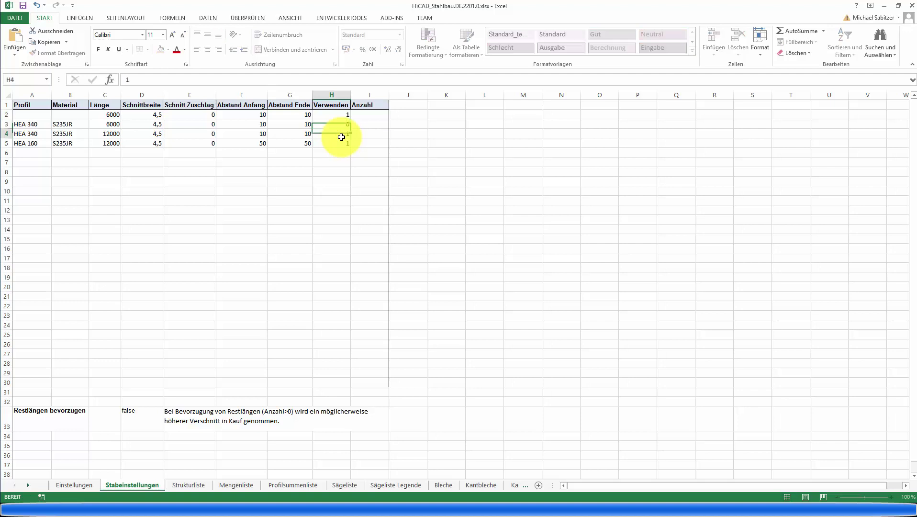
pyautogui.write('0')
pyautogui.press('Return')
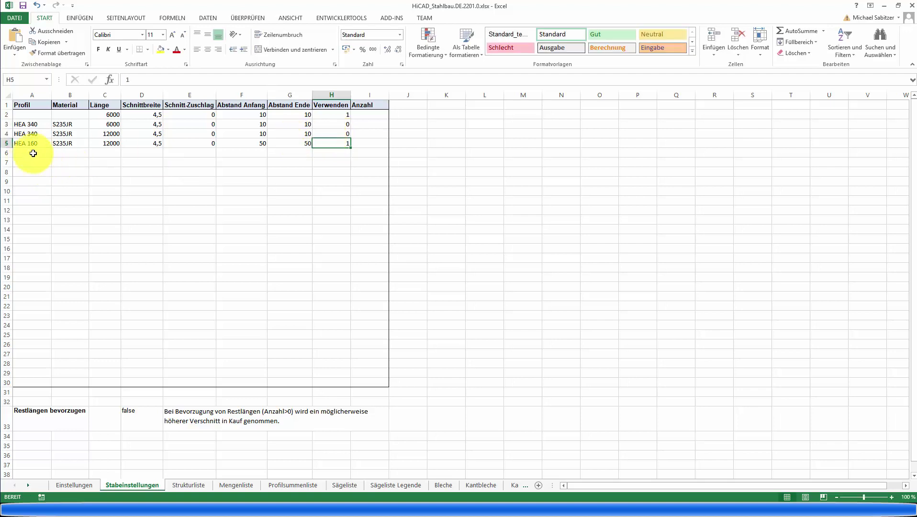
# Add row 6 for RD 20, S235JR with a 3000 mm stock length
pyautogui.click(34, 153)
pyautogui.write('RD 20')
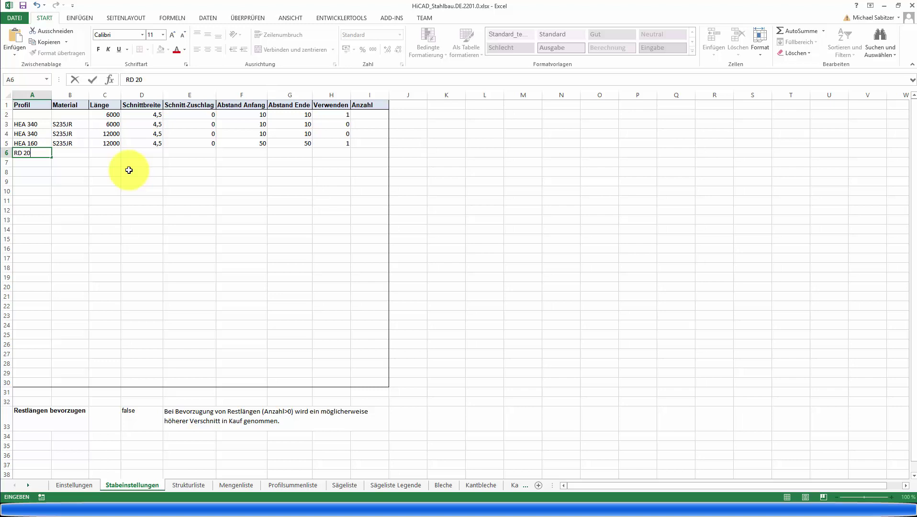
pyautogui.press('Tab')
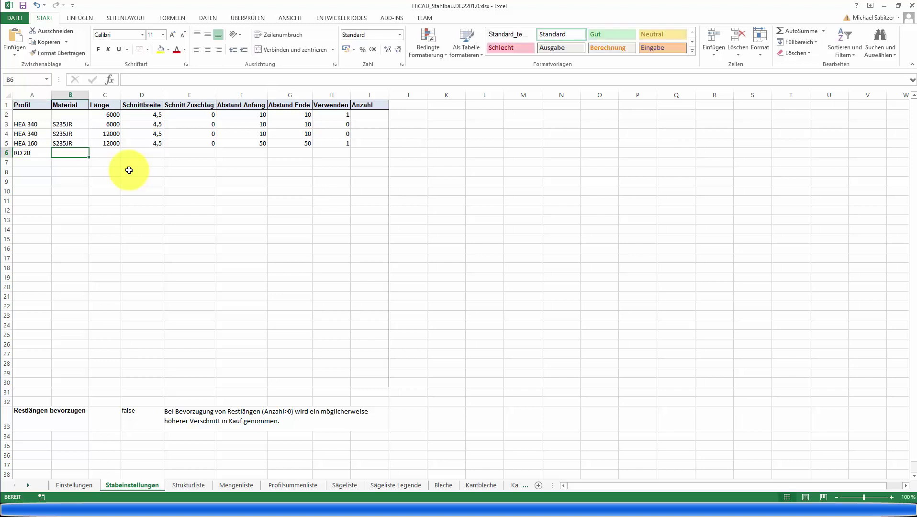
pyautogui.press('Tab')
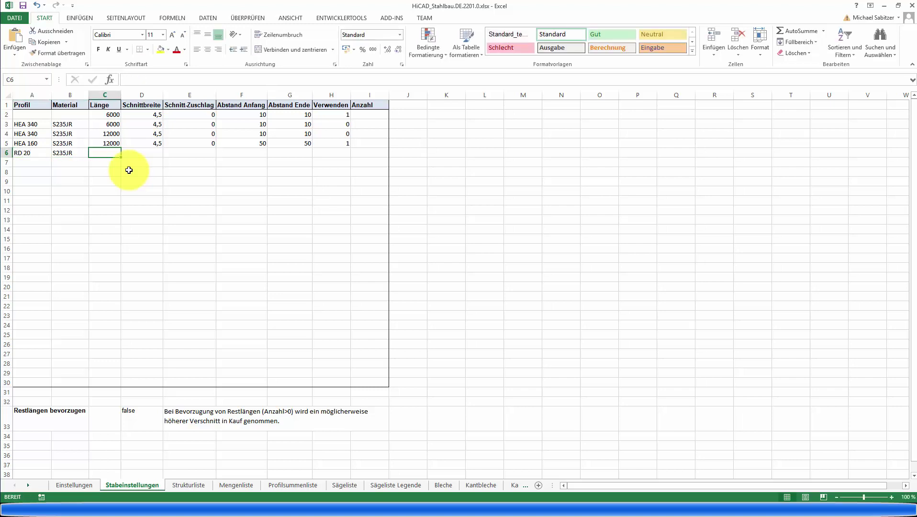
pyautogui.write('3000')
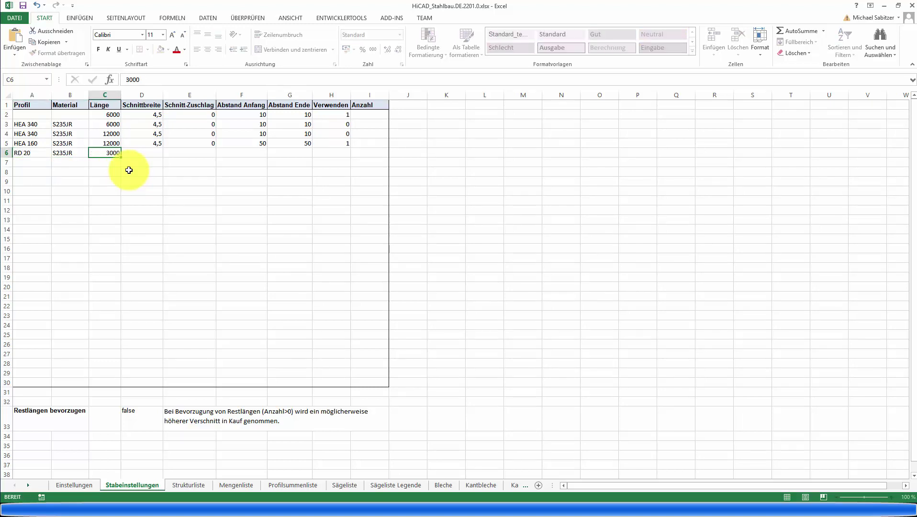
pyautogui.press('Tab')
# Finish the RD 20 row with 4,5 cut width, 0 allowance, 10 mm distances, enabled
pyautogui.write(',5')
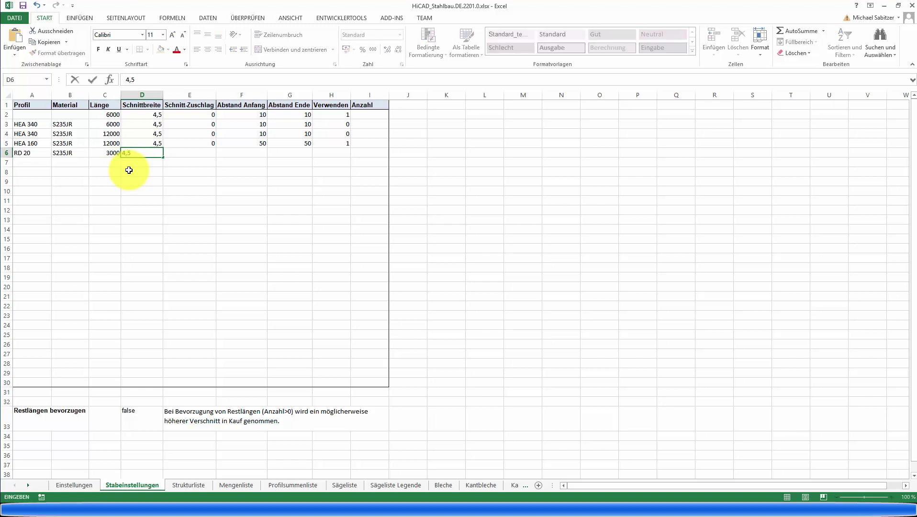
pyautogui.press('Tab')
pyautogui.write('0')
pyautogui.press('Tab')
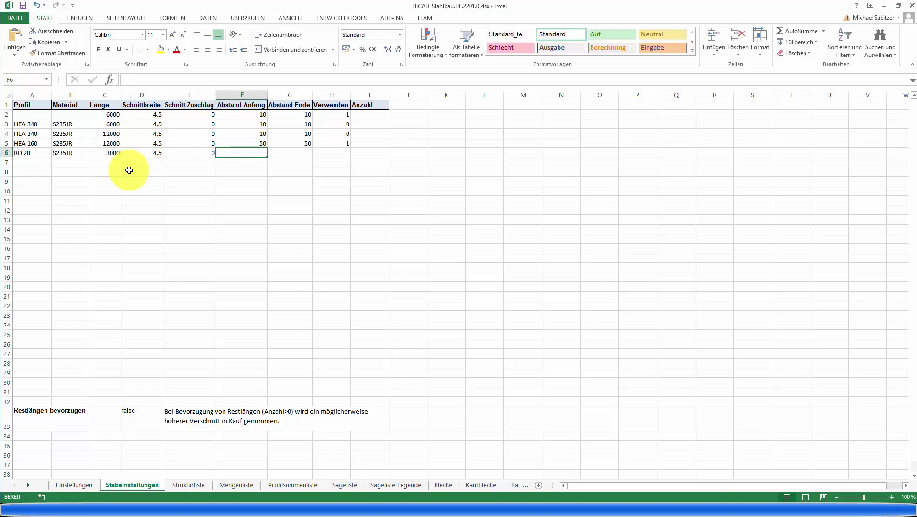
pyautogui.write('10')
pyautogui.press('Tab')
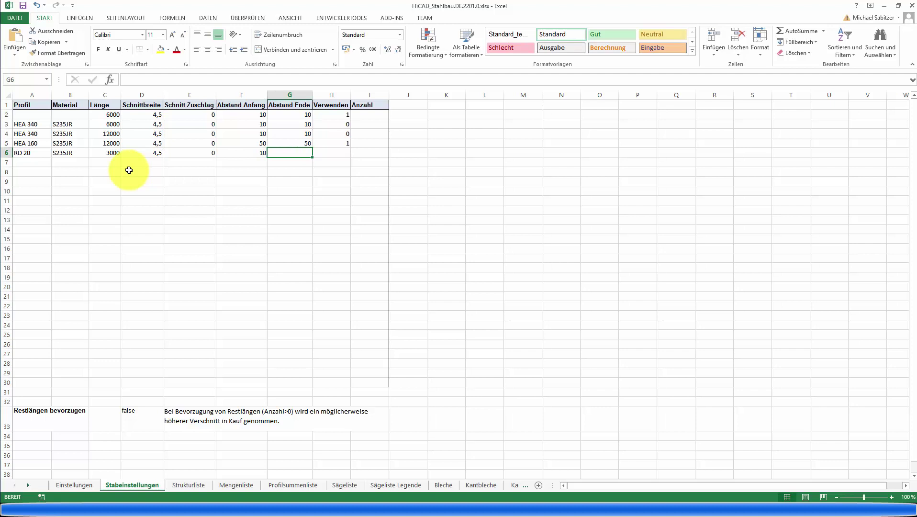
pyautogui.write('10')
pyautogui.press('Tab')
pyautogui.write('1')
pyautogui.press('Return')
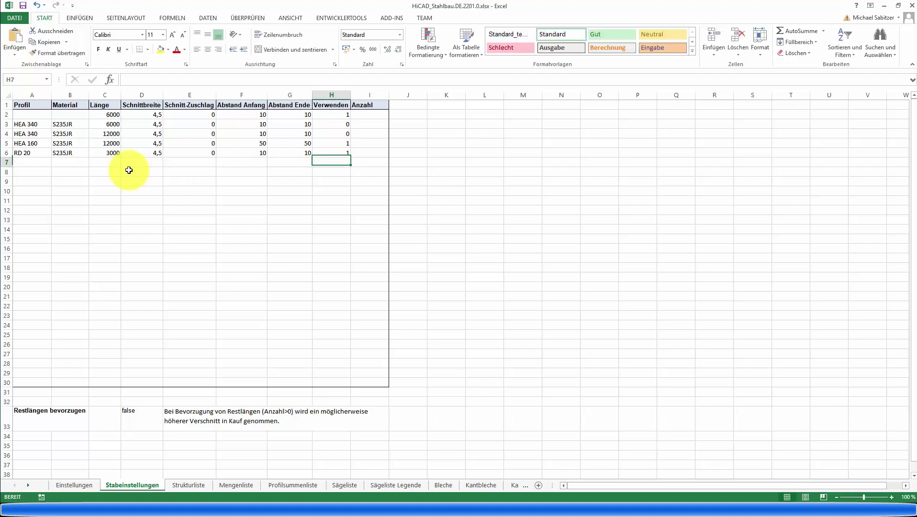
pyautogui.click(205, 229)
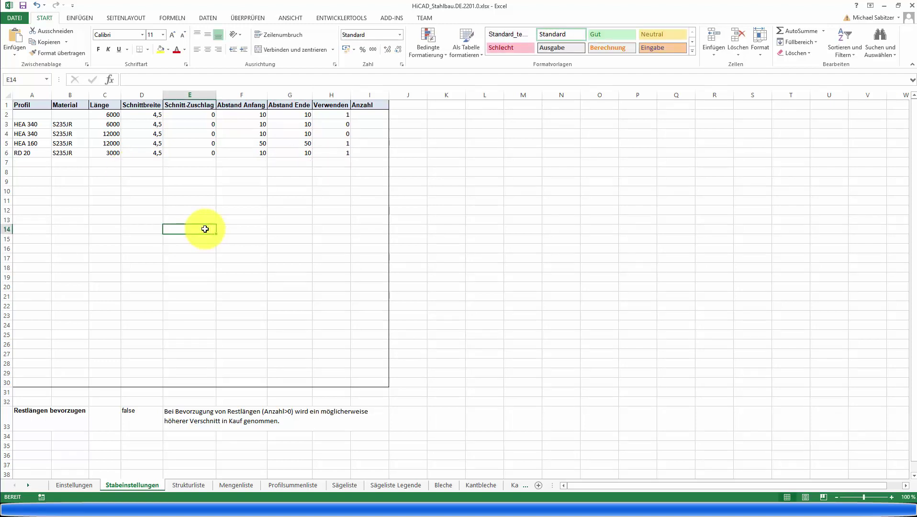
# Save and close the stock-length template, then re-export the Mengenliste to Excel
pyautogui.click(23, 6)
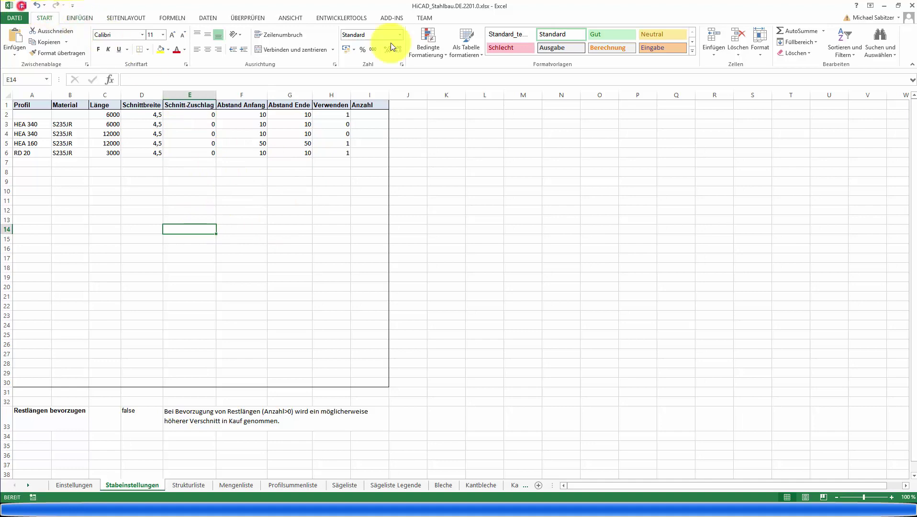
pyautogui.click(909, 7)
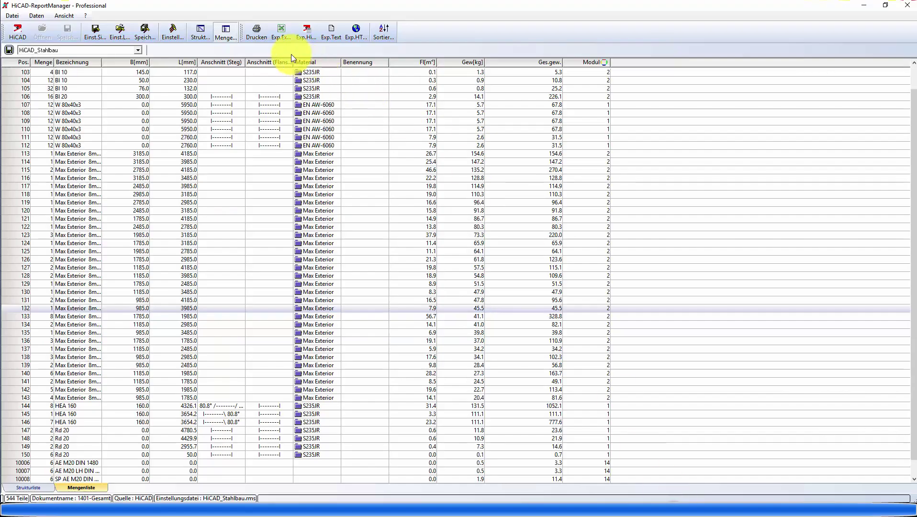
pyautogui.click(282, 30)
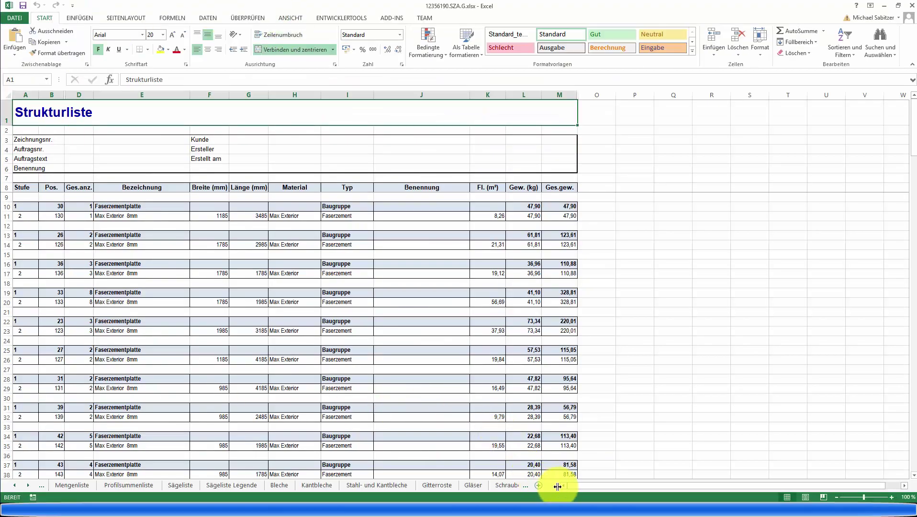
# Show the Profilstabliste: HEA 160 from 7 x 12000 mm bars, Rd 20 from 3 x 3000 mm
pyautogui.moveTo(551, 487); pyautogui.dragTo(847, 486)
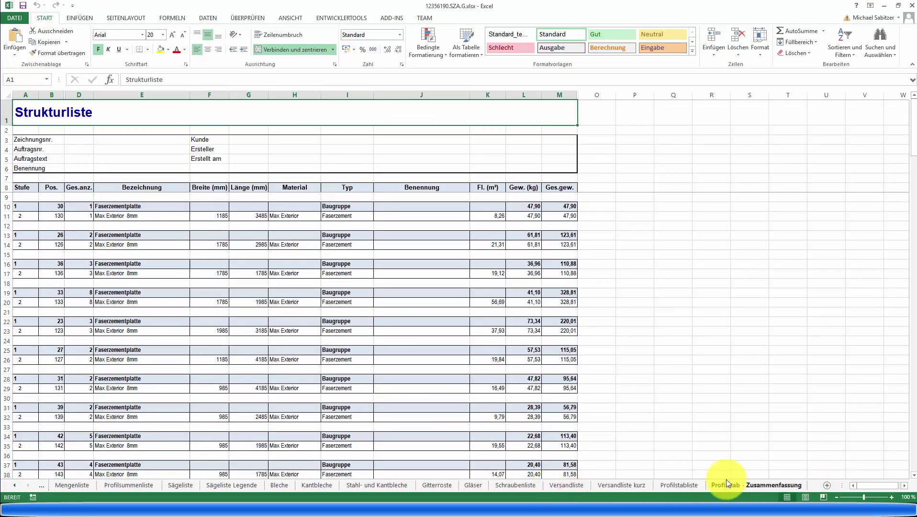
pyautogui.click(679, 485)
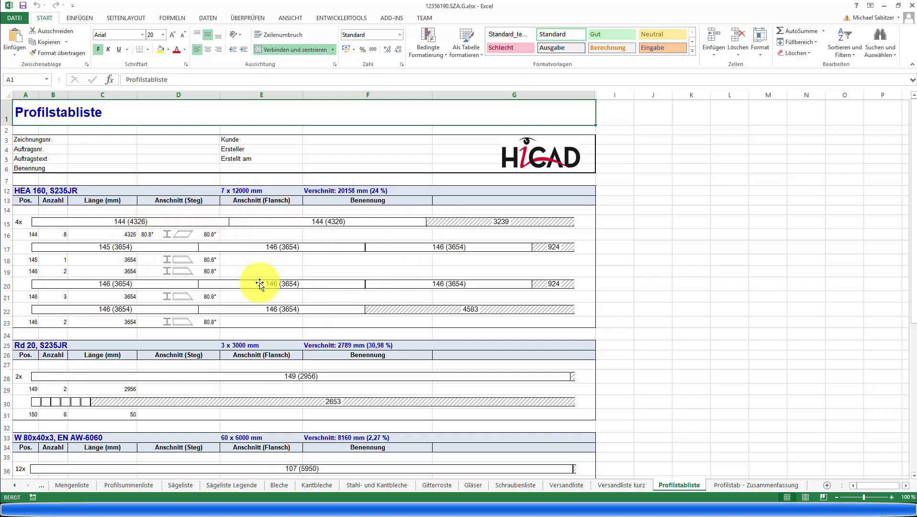
pyautogui.scroll(-1, 259, 283)
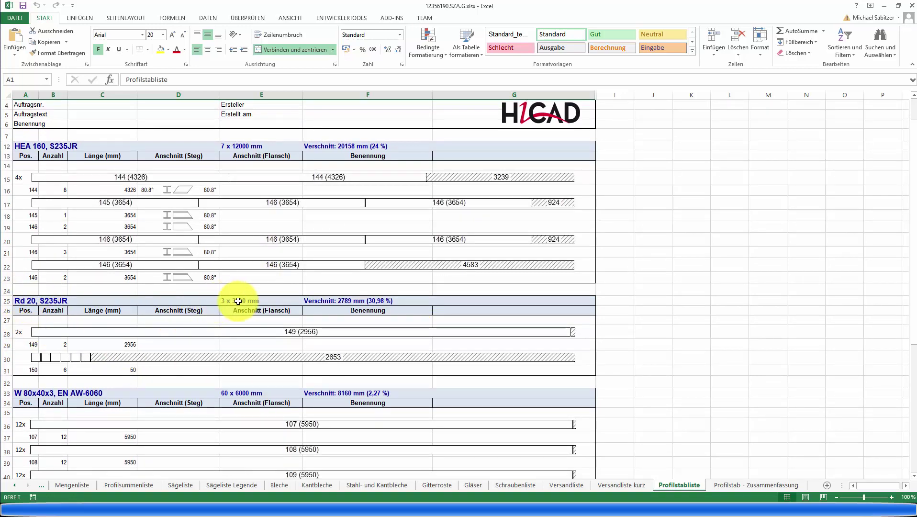
pyautogui.scroll(-2, 238, 302)
pyautogui.scroll(-2, 230, 303)
pyautogui.scroll(-2, 229, 304)
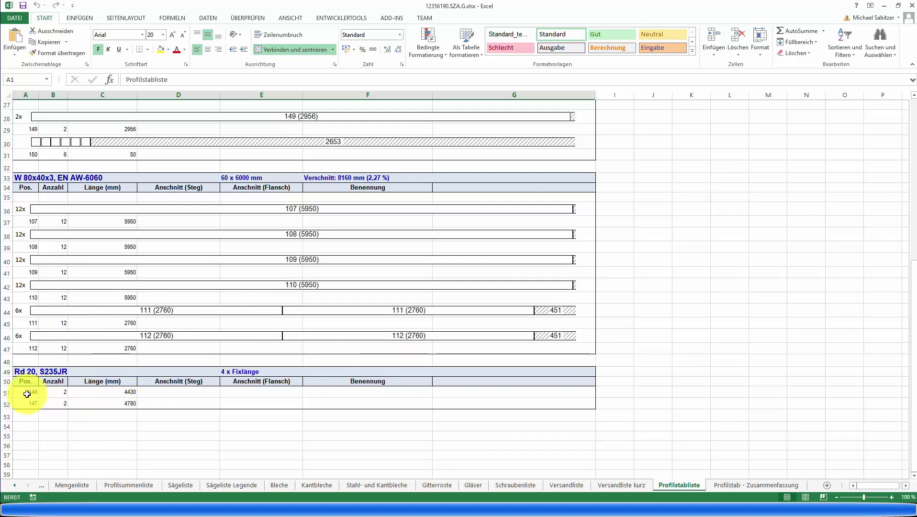
pyautogui.moveTo(26, 393)
pyautogui.mouseDown()
pyautogui.moveTo(26, 403)
pyautogui.moveTo(117, 404)
pyautogui.mouseUp()
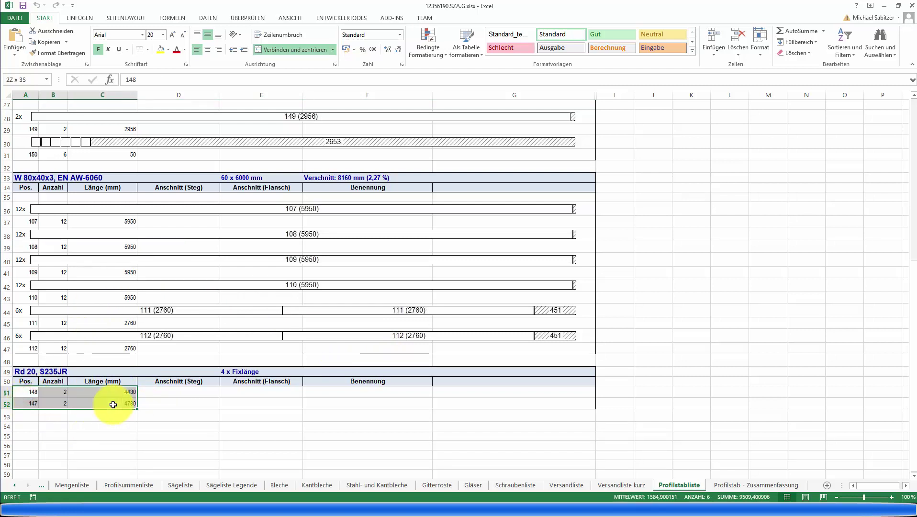
pyautogui.click(222, 370)
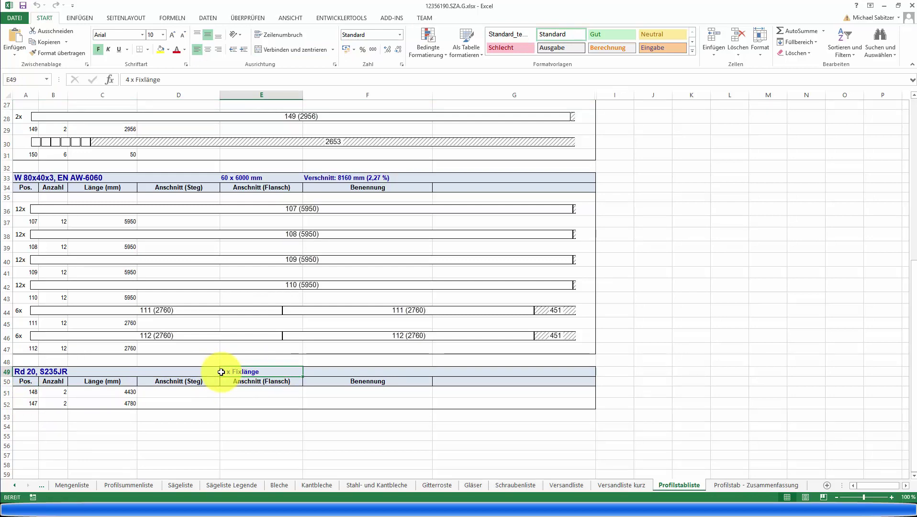
pyautogui.scroll(2, 221, 373)
pyautogui.scroll(4, 262, 342)
pyautogui.scroll(3, 215, 240)
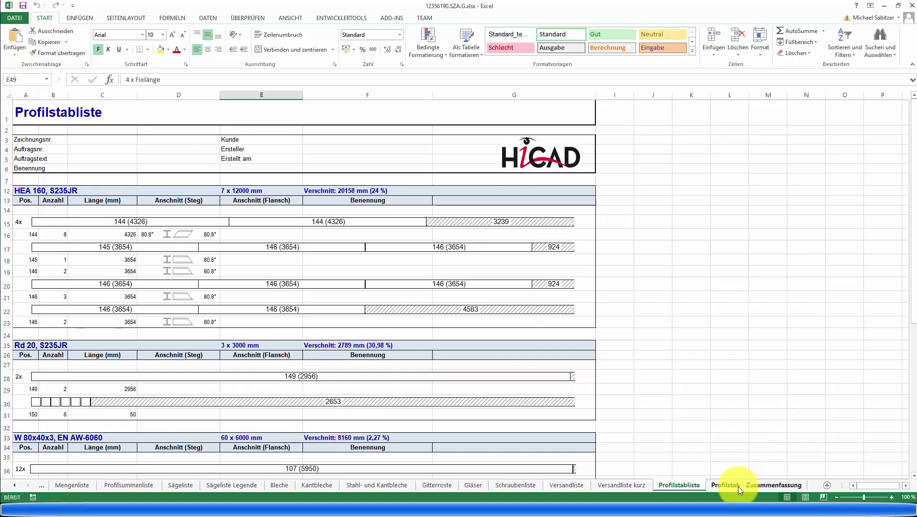
# Check the Rd 20 summary entries and the HEA 160 12000 mm stock with 50 mm distances
pyautogui.click(739, 486)
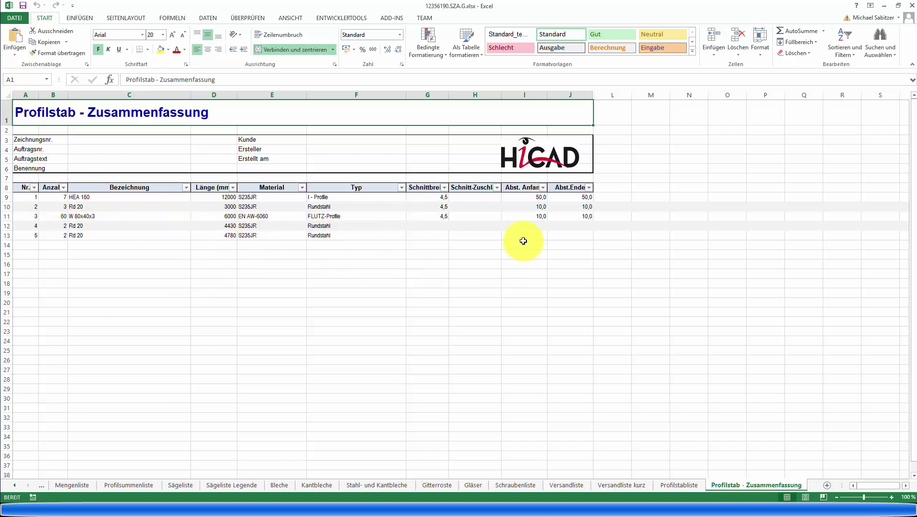
pyautogui.click(89, 237)
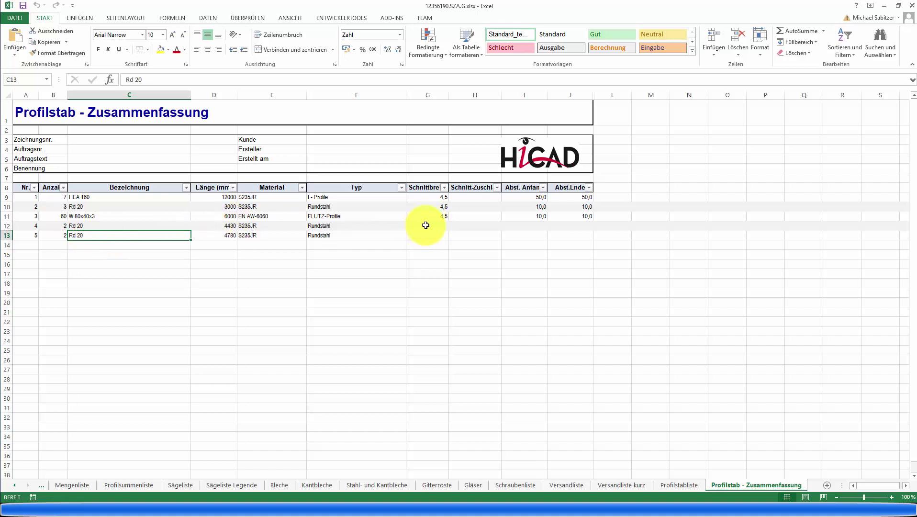
pyautogui.moveTo(428, 226); pyautogui.dragTo(568, 236)
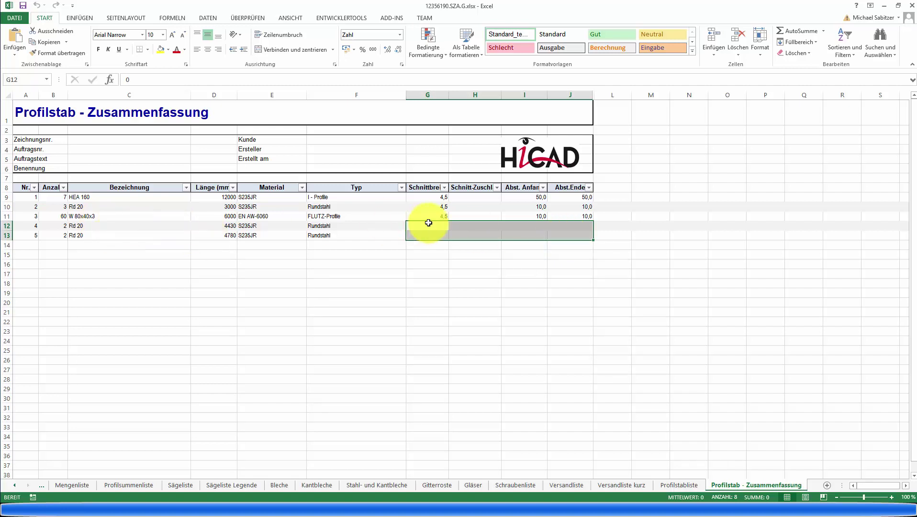
pyautogui.click(535, 198)
pyautogui.click(574, 199)
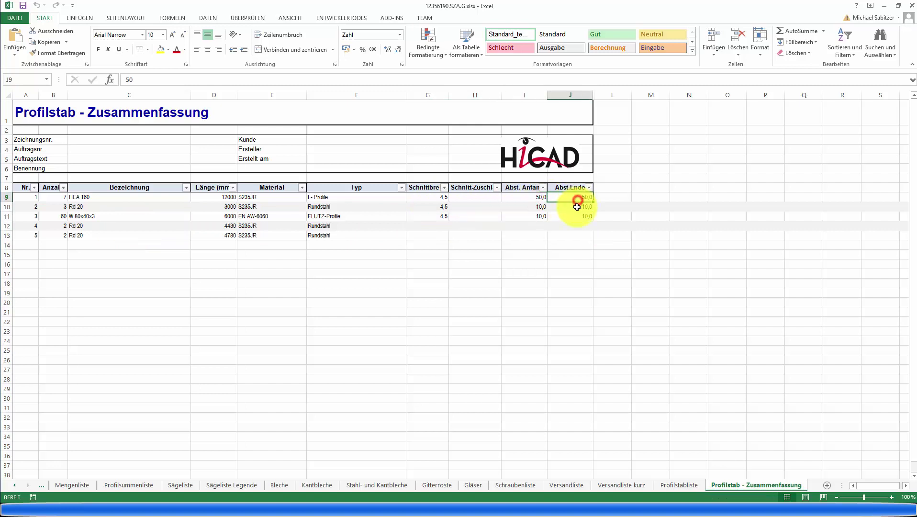
pyautogui.click(537, 196)
pyautogui.click(569, 198)
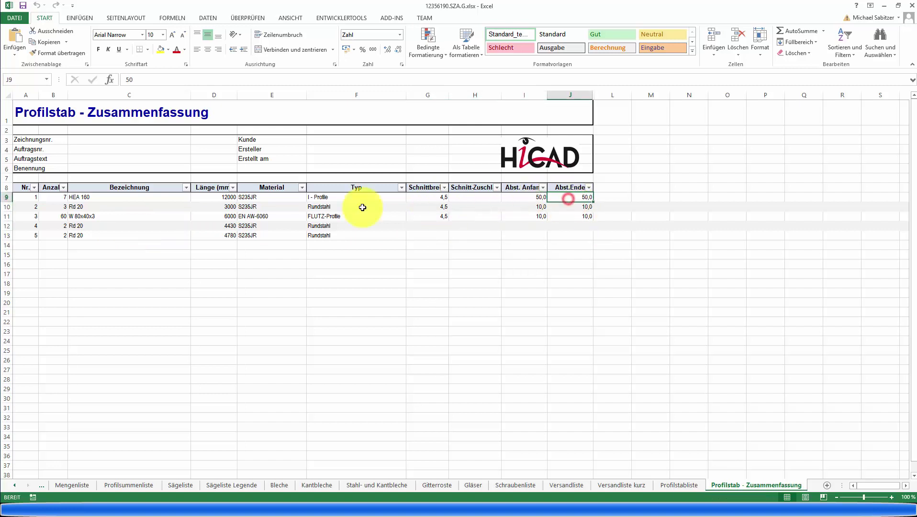
pyautogui.click(223, 197)
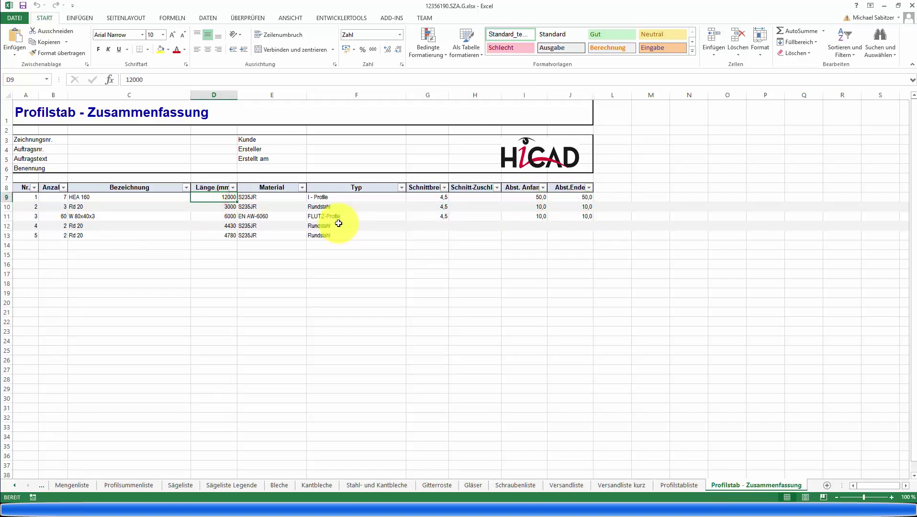